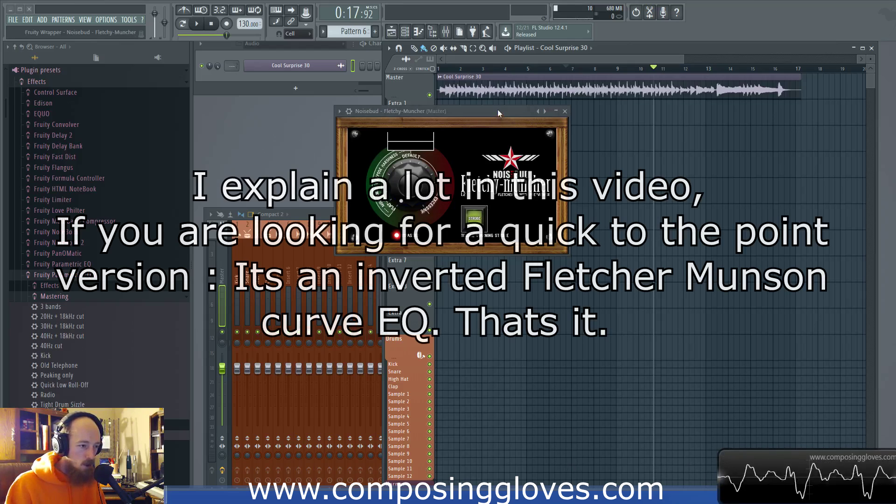
Step: Turn the Fletchy-Muncher knob from Flat to Excessive and back to Flat, and reposition the plugin window
left_click_drag(498, 110, 469, 116)
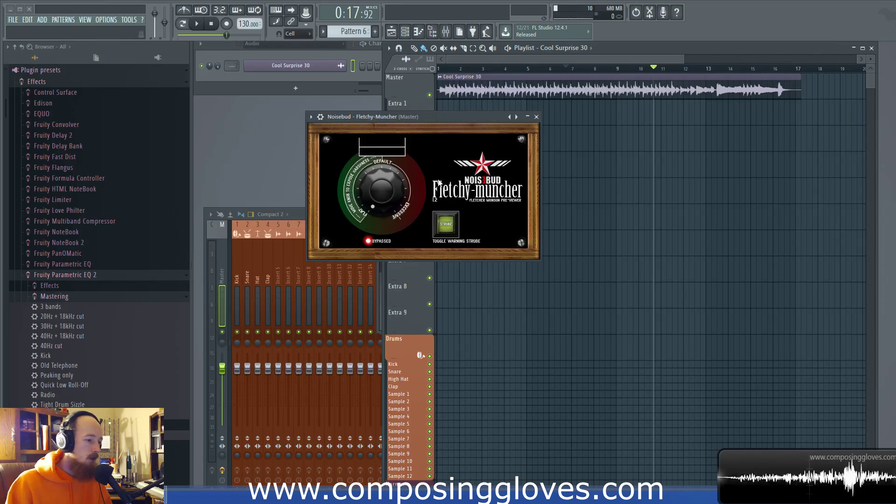
left_click_drag(383, 195, 356, 139)
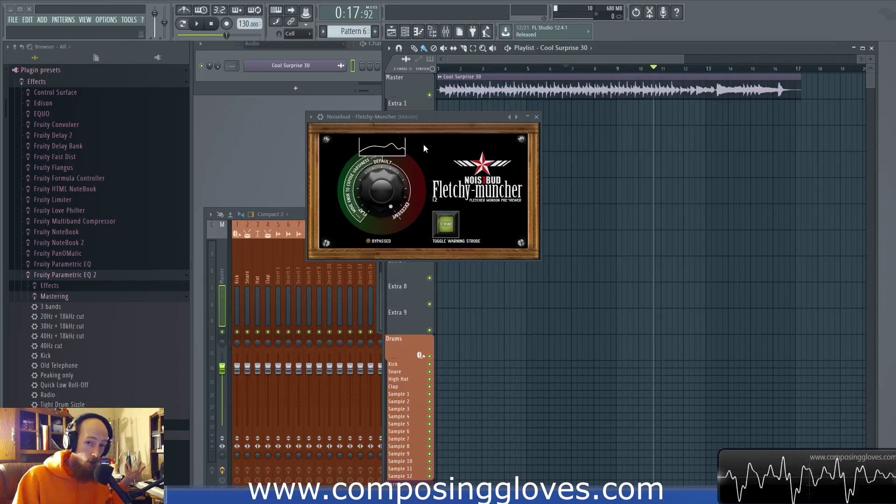
scroll(382, 217, "up", 2)
scroll(382, 217, "down", 3)
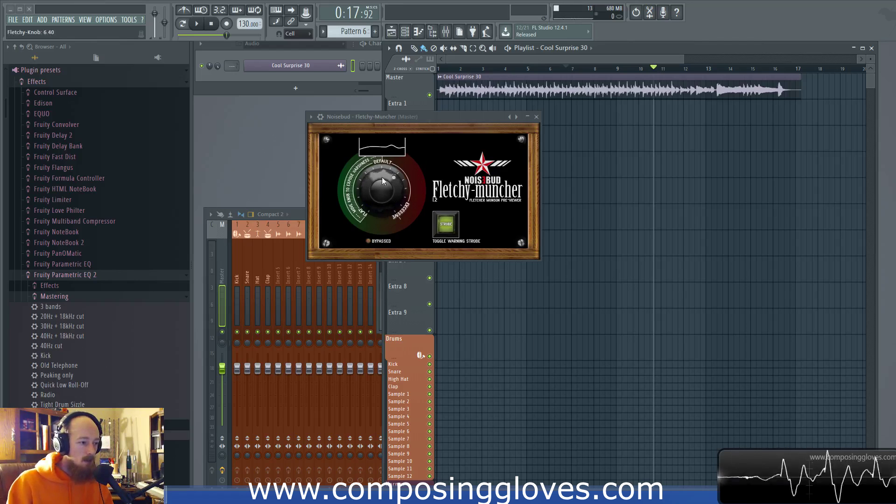
left_click_drag(382, 178, 385, 214)
left_click_drag(467, 117, 487, 108)
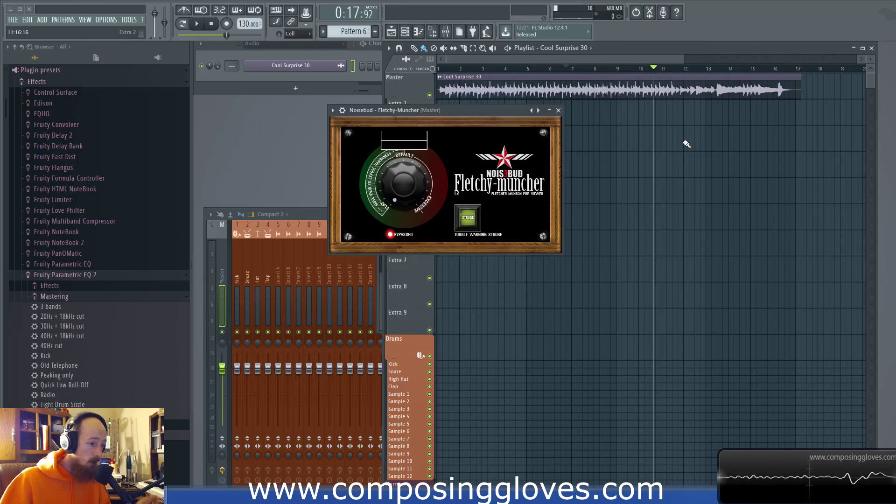
left_click_drag(446, 122, 486, 115)
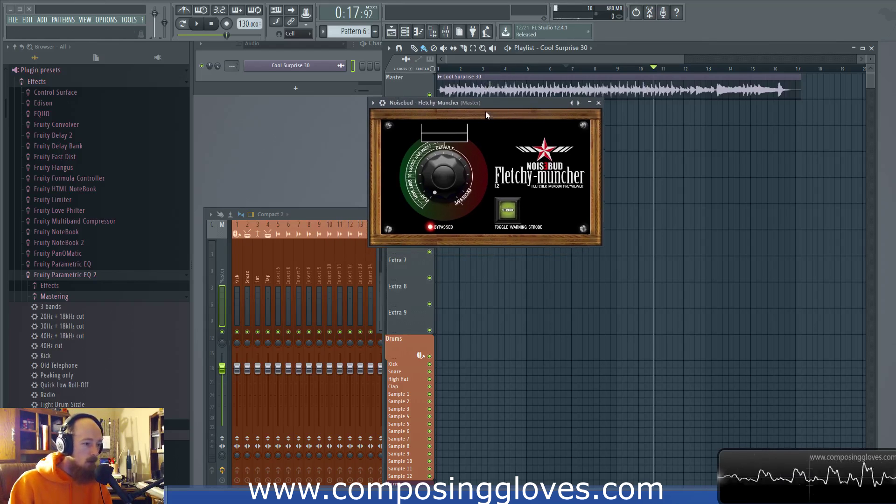
Step: Sweep the Fletchy-Muncher knob to Excessive and back to Flat, and delete the stray Cool Surprise 30 clip on the Extra 7 track
left_click_drag(440, 190, 429, 136)
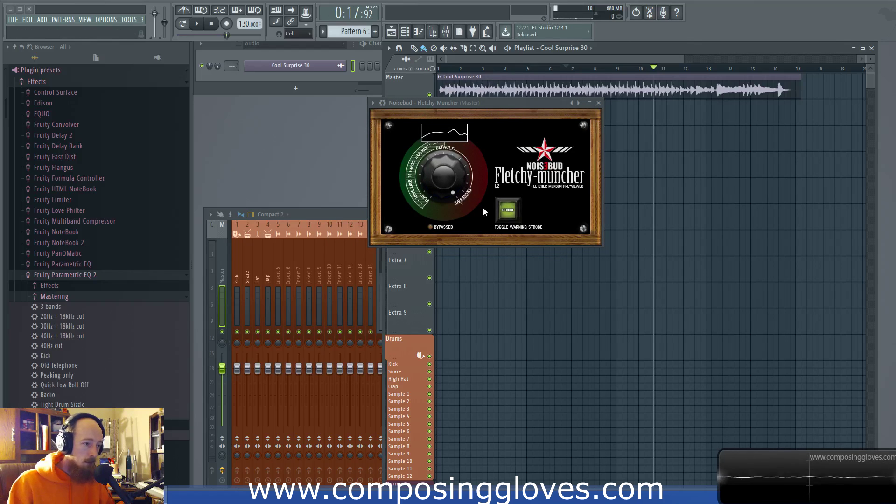
left_click_drag(441, 169, 443, 287)
left_click(441, 269)
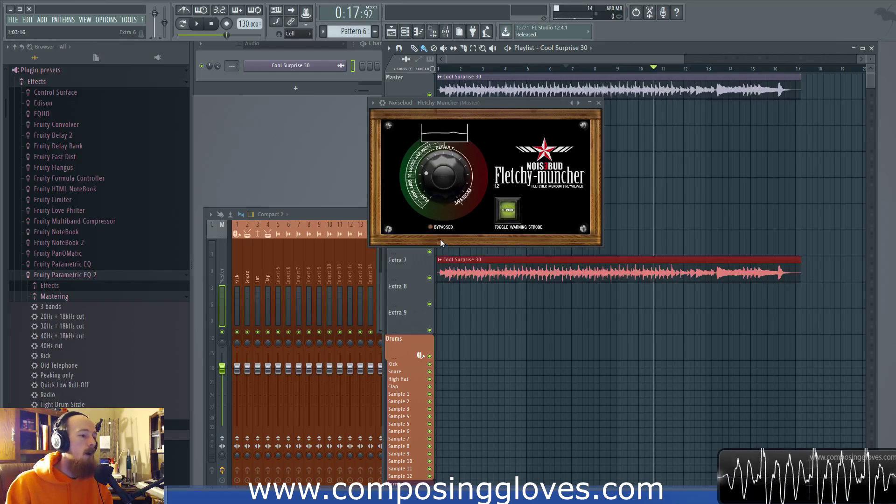
right_click(481, 268)
scroll(456, 209, "down", 3)
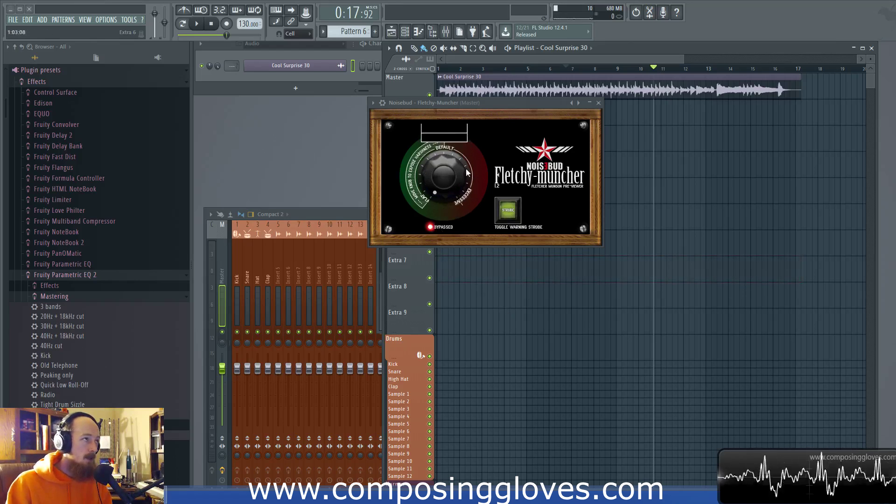
Step: Shift the plugin window slightly and run the Fletchy-Muncher knob up to Excessive and back down to 0.0
left_click_drag(498, 108, 466, 105)
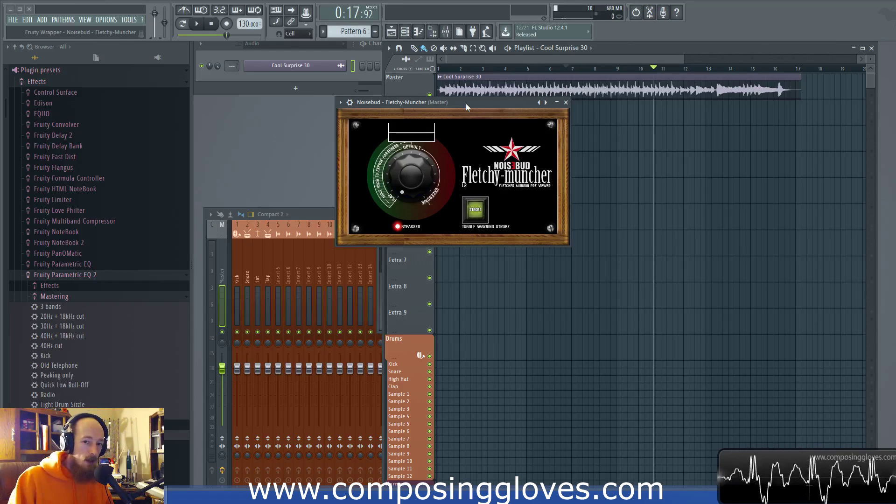
left_click_drag(466, 102, 491, 104)
left_click_drag(432, 189, 447, 156)
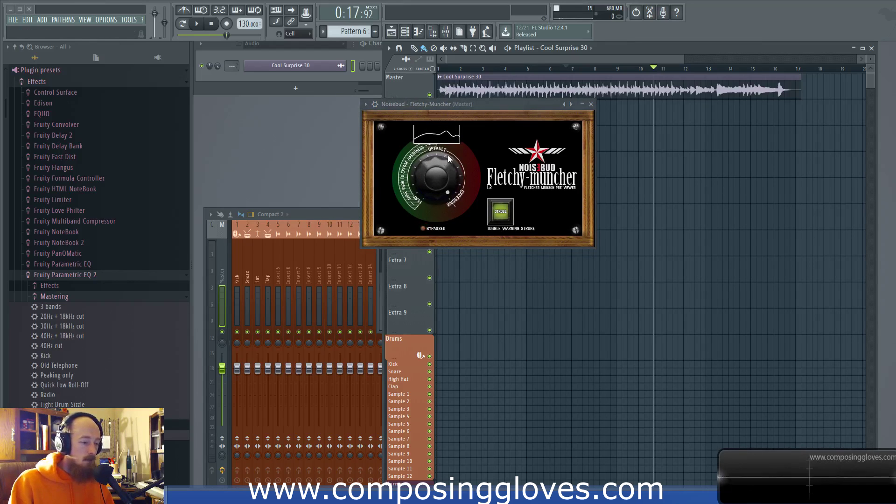
left_click_drag(447, 190, 445, 259)
left_click_drag(439, 190, 439, 217)
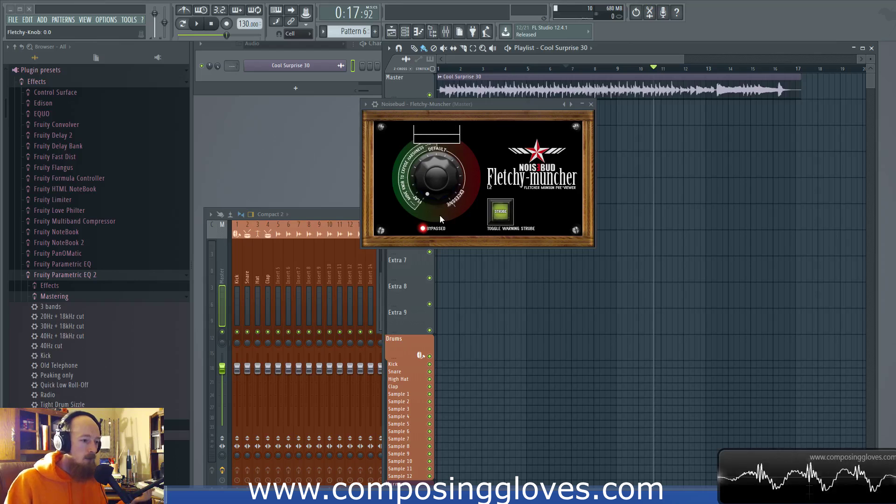
Step: Alternate the Fletchy-Muncher knob between Flat and Excessive, raise it to about 4.90, and return it to Flat
left_click_drag(432, 185, 449, 135)
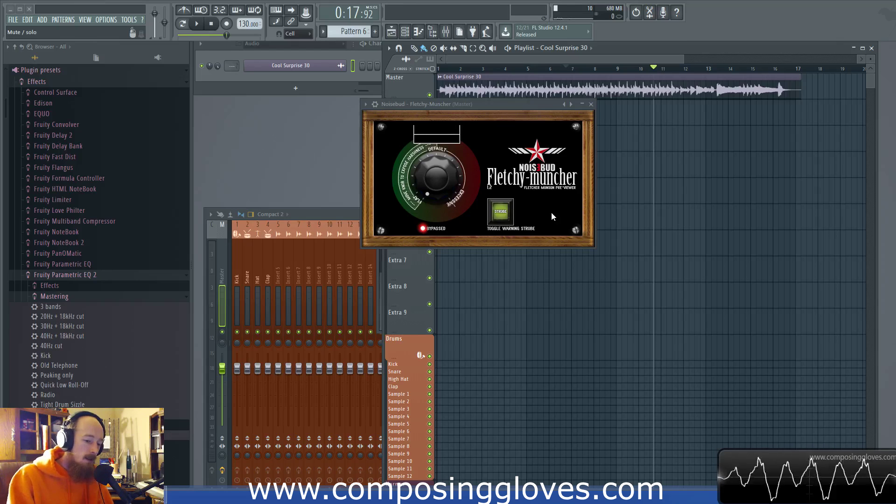
left_click_drag(462, 201, 435, 109)
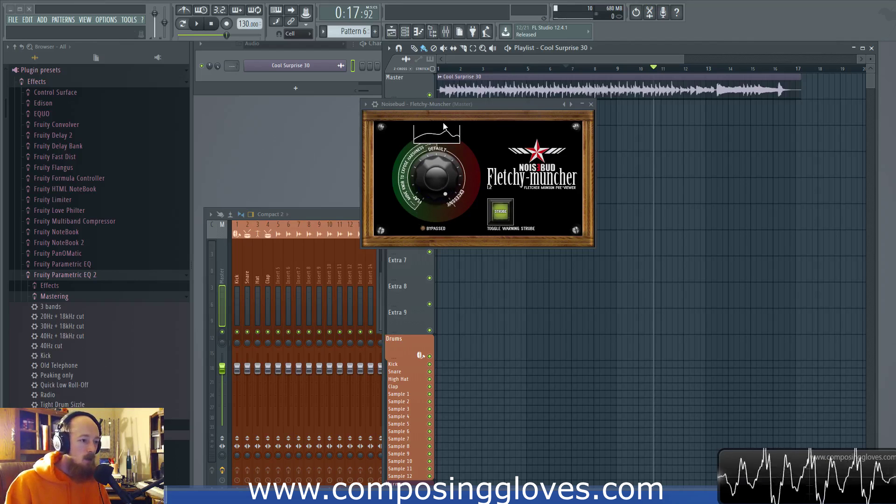
left_click_drag(441, 167, 447, 304)
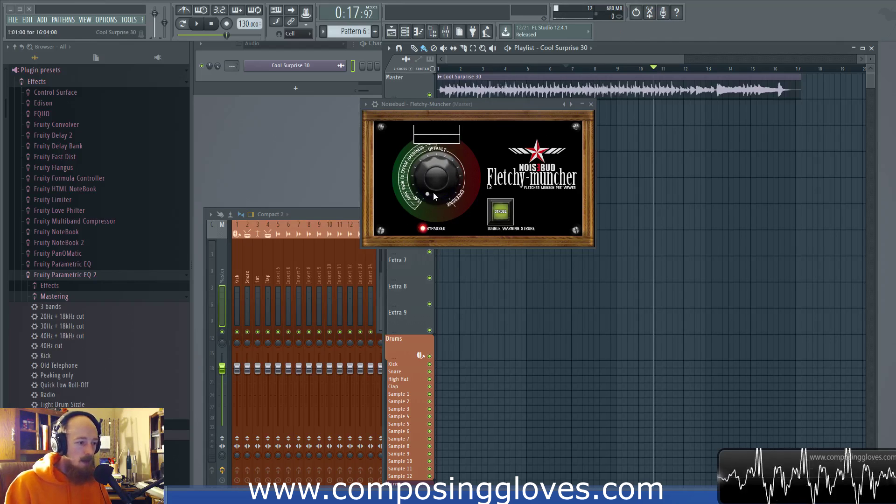
left_click_drag(433, 191, 436, 141)
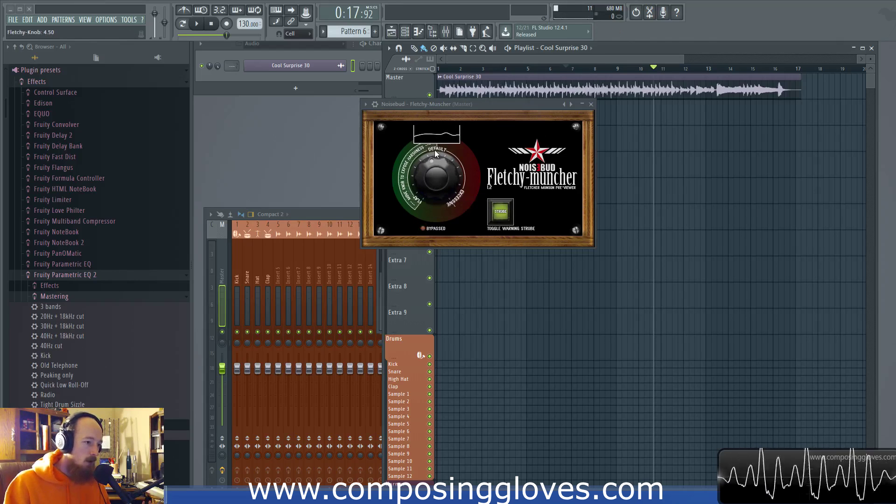
scroll(438, 175, "up", 1)
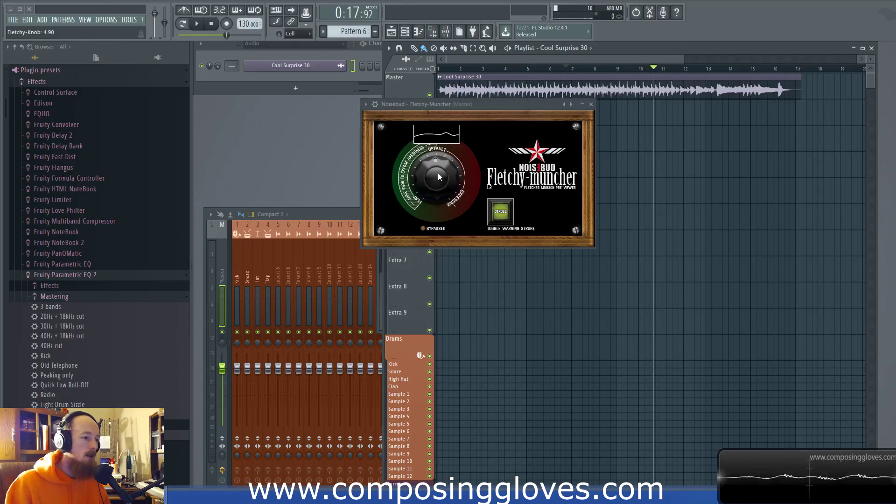
left_click_drag(438, 173, 439, 219)
Step: Play the song with the knob at Flat, first from about bar 9 and again from about bar 7
left_click(634, 69)
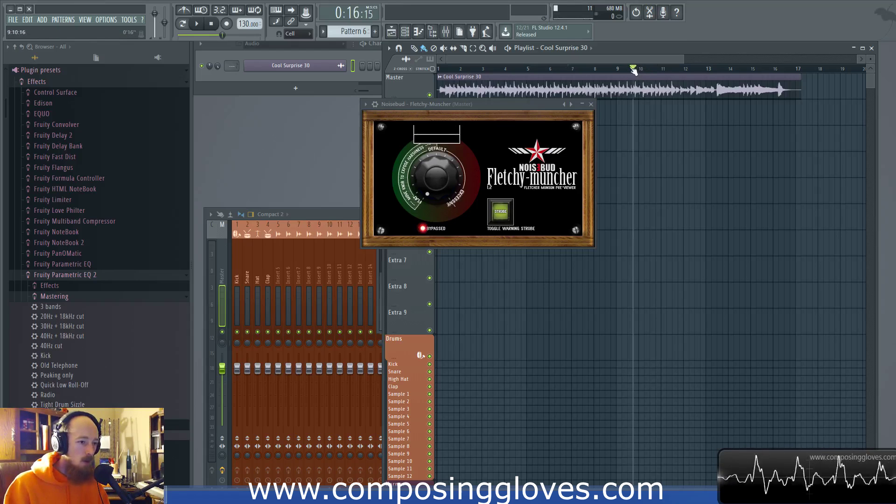
left_click(618, 70)
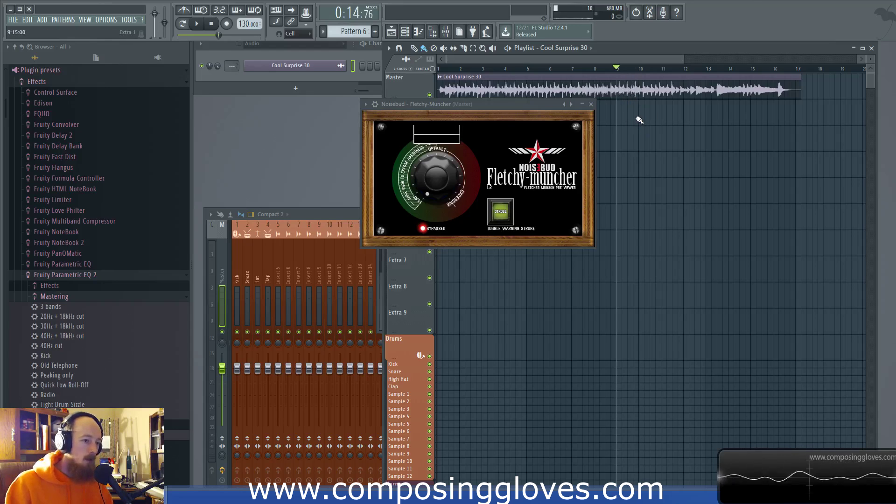
key("space")
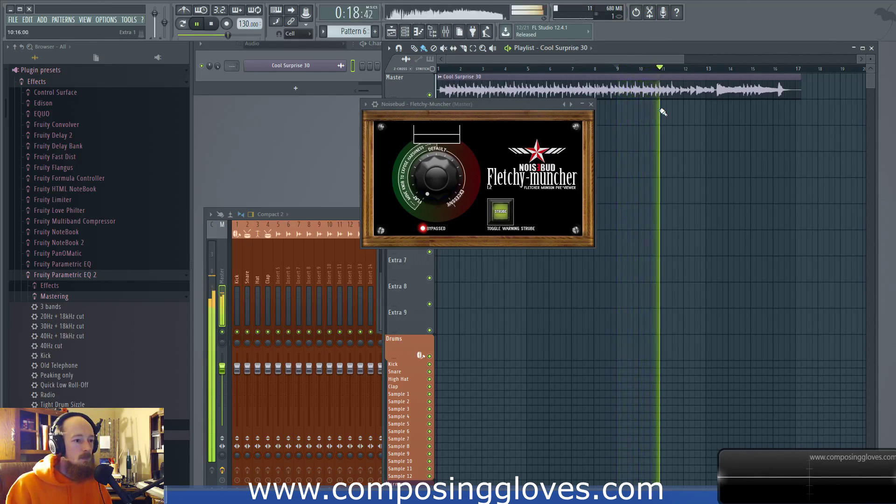
left_click(609, 69)
left_click(573, 68)
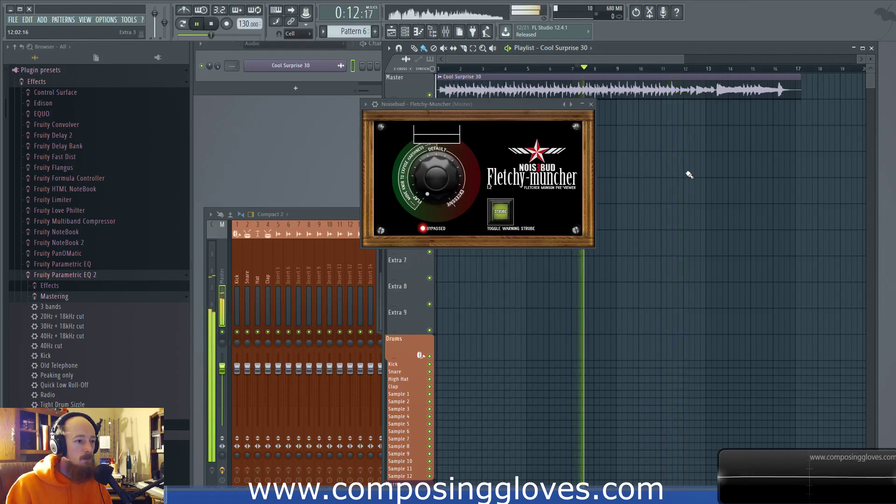
key("space")
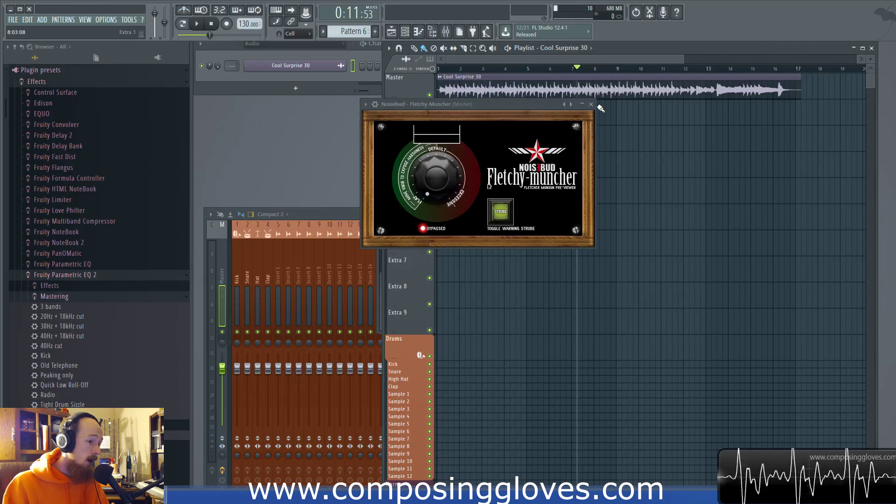
Step: Raise the Fletchy-Muncher knob to Default, bring it back to Flat, and briefly play the passage from bar 7
left_click_drag(428, 198, 430, 169)
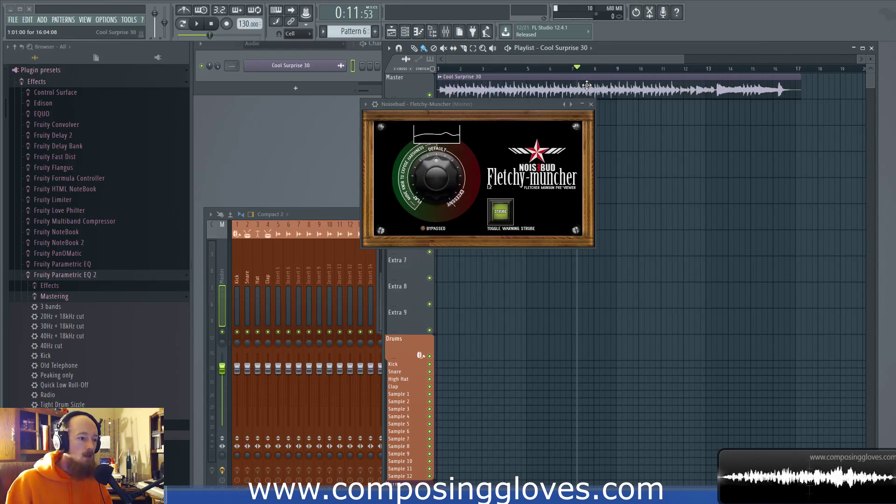
left_click_drag(428, 179, 438, 212)
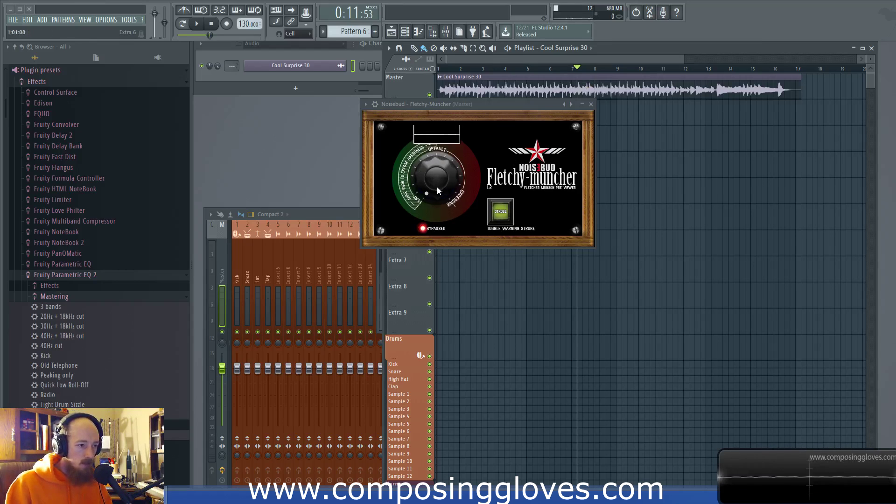
key("space")
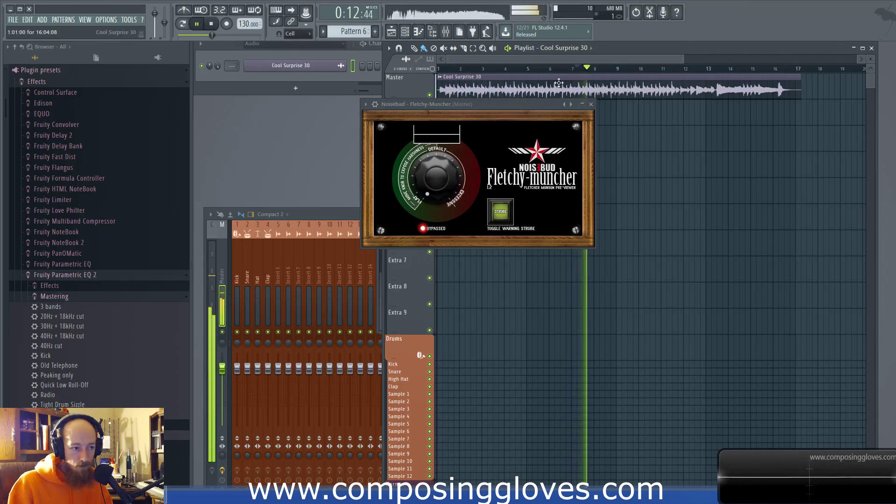
key("space")
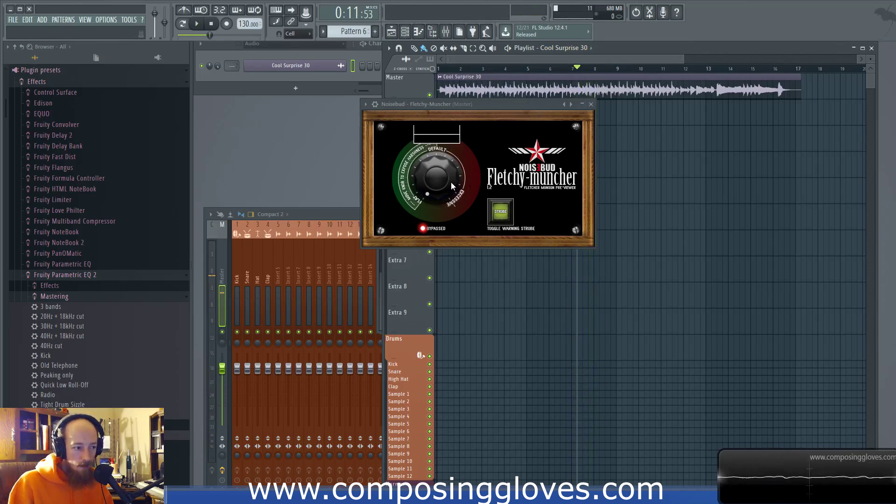
Step: Set the Fletchy-Muncher knob to Default and briefly play the same passage for comparison
left_click_drag(442, 184, 443, 143)
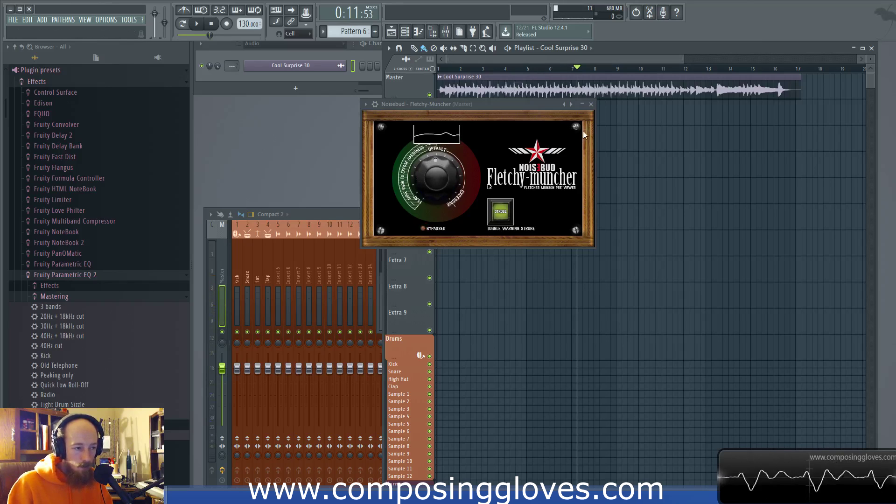
key("space")
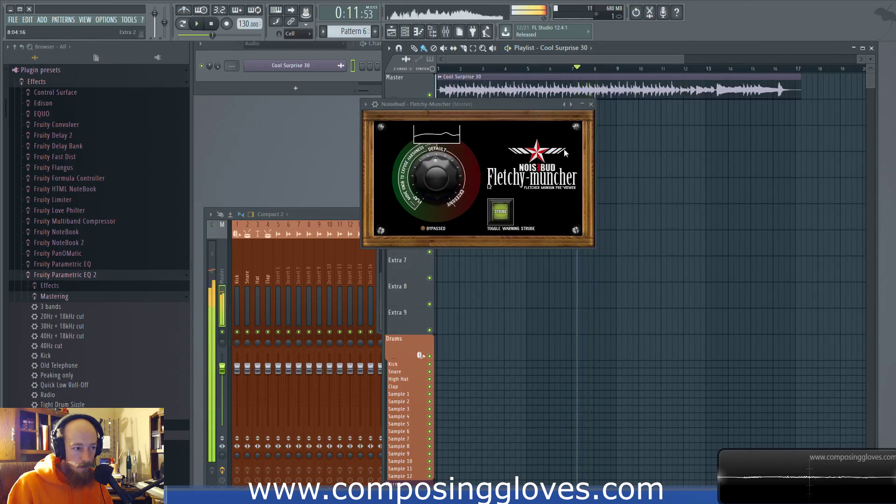
key("space")
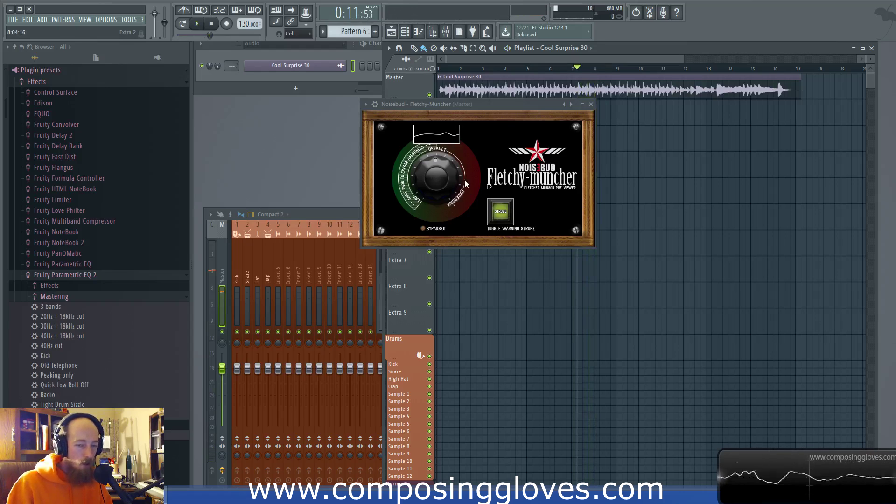
Step: Play the same passage with the Fletchy-Muncher knob at Excessive, and return the knob to Flat
scroll(464, 180, "up", 5)
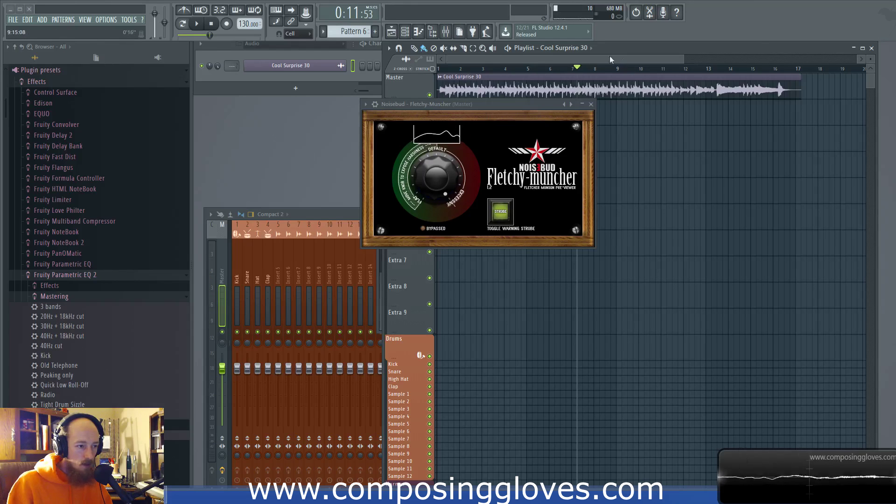
key("space")
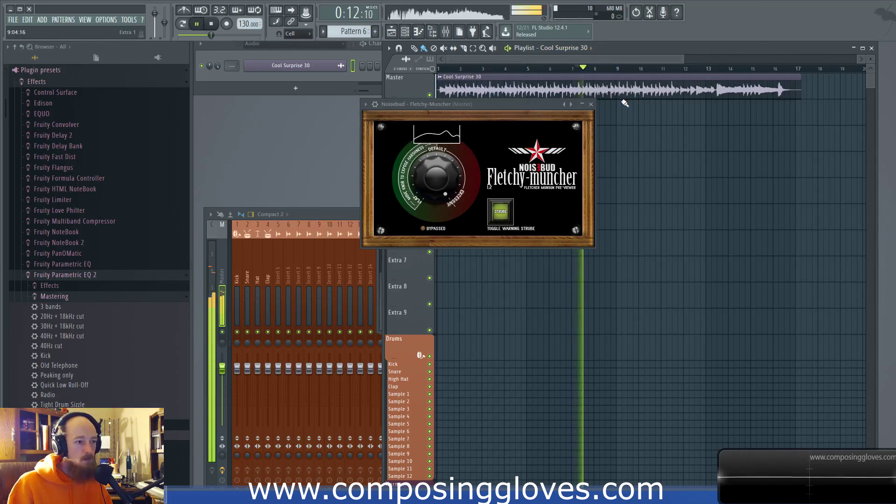
key("space")
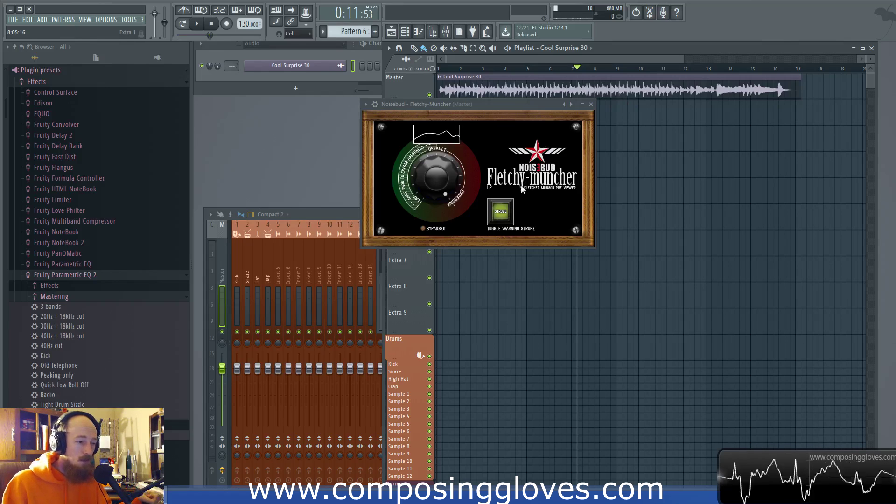
mouse_move(443, 206)
left_mouse_down()
mouse_move(447, 225)
mouse_move(443, 218)
left_mouse_up()
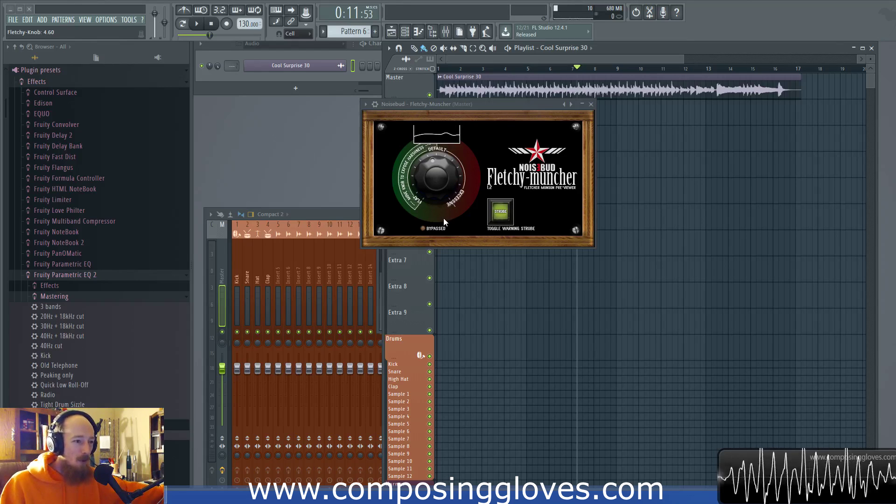
left_click_drag(442, 197, 451, 239)
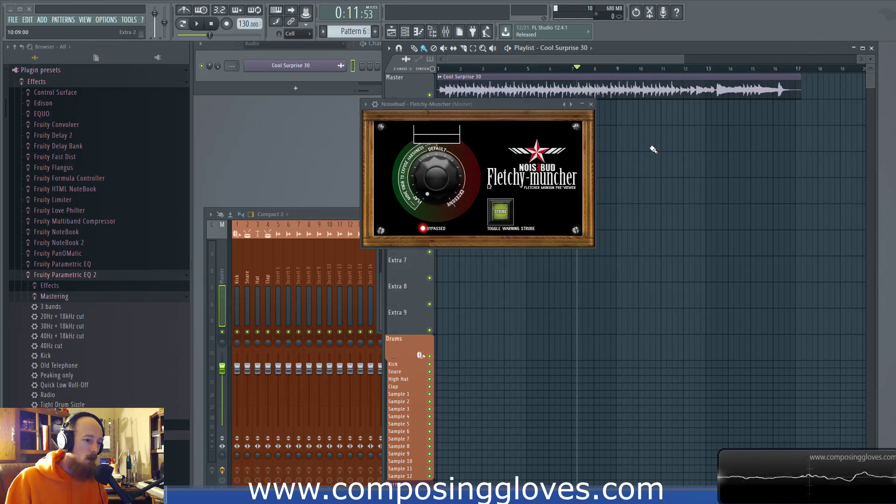
Step: Raise the Fletchy-Muncher knob to Excessive and toggle the warning strobe twice
left_click_drag(429, 181, 484, 207)
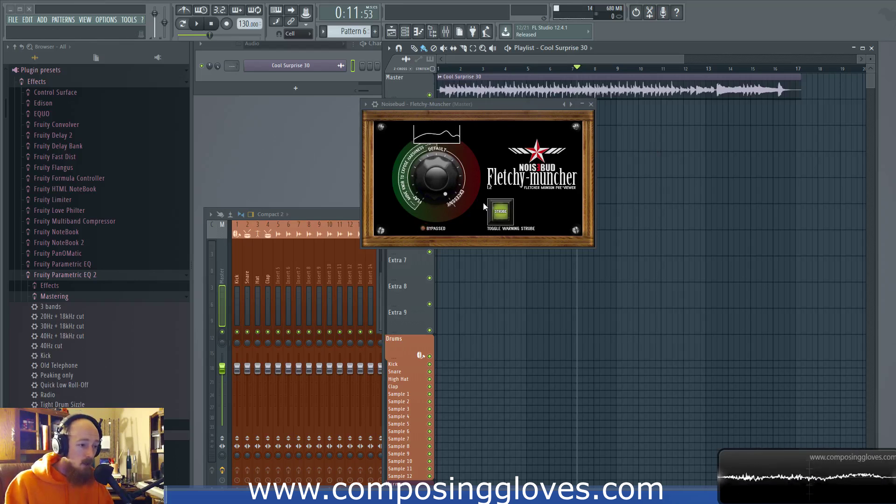
left_click(507, 217)
left_click(501, 217)
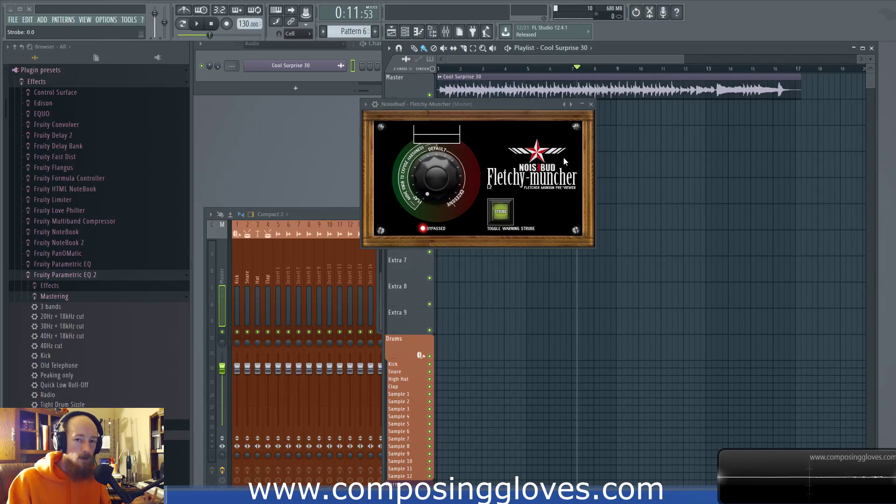
Step: Raise the Fletchy-Muncher knob from Flat to slightly past Default, and return it to Flat
mouse_move(435, 180)
left_mouse_down()
mouse_move(434, 159)
mouse_move(433, 184)
left_mouse_up()
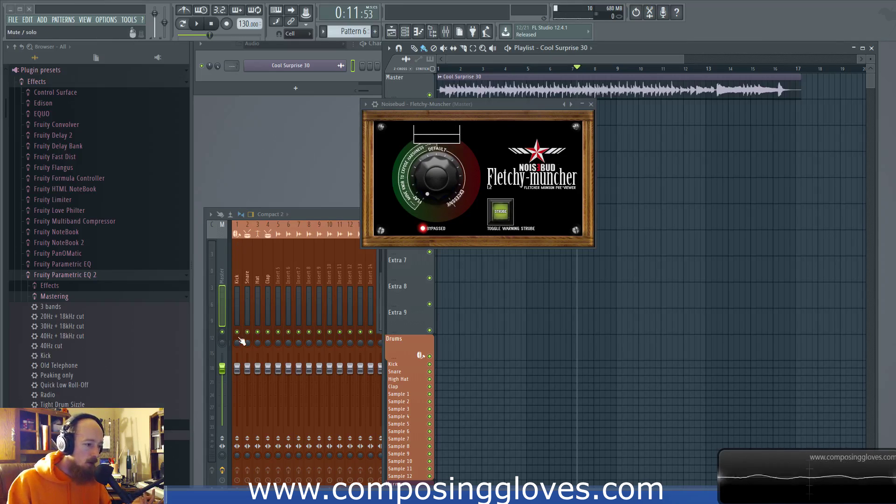
left_click_drag(452, 95, 447, 190)
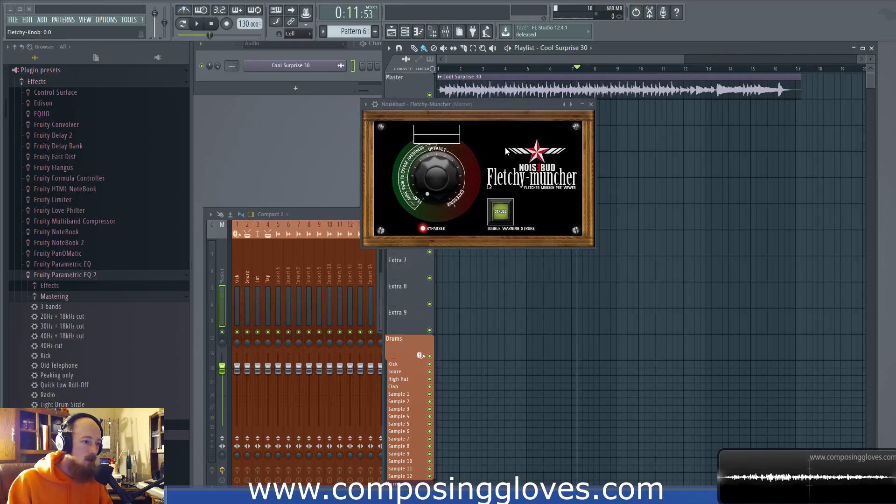
left_click_drag(429, 184, 427, 166)
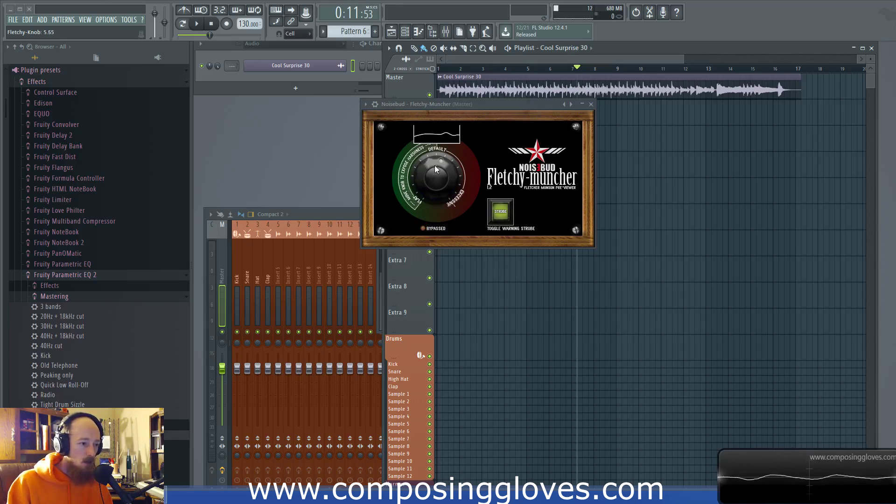
left_click_drag(447, 176, 437, 215)
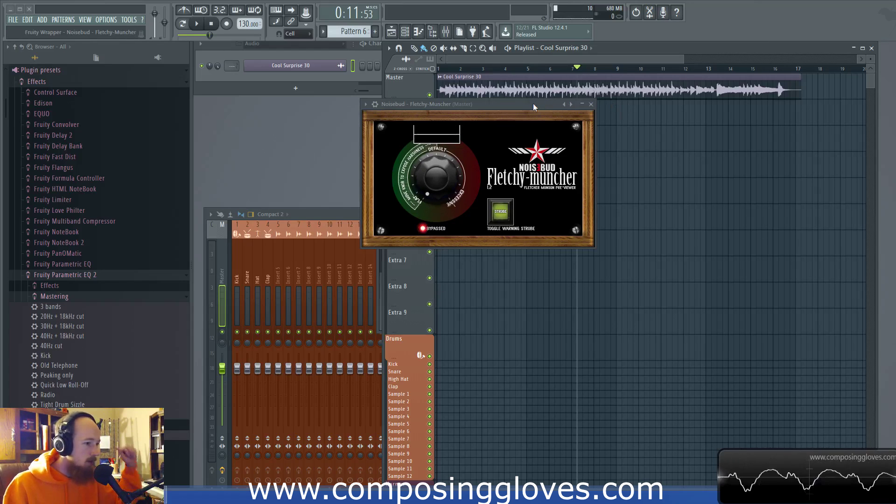
Step: Reposition the Fletchy-Muncher window slightly, and sweep its knob from Flat to Default (5.00) and back to Flat
left_click_drag(533, 103, 554, 126)
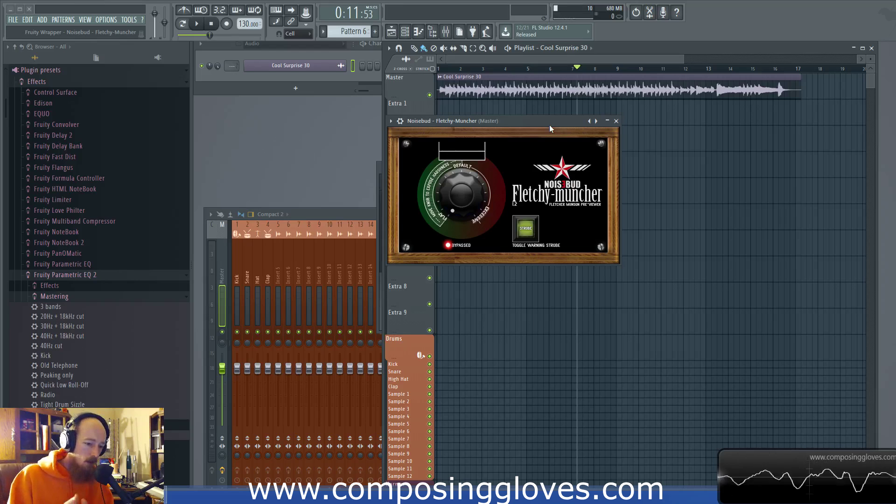
mouse_move(518, 118)
left_mouse_down()
mouse_move(541, 88)
mouse_move(506, 123)
left_mouse_up()
mouse_move(461, 197)
left_mouse_down()
mouse_move(455, 112)
mouse_move(458, 205)
left_mouse_up()
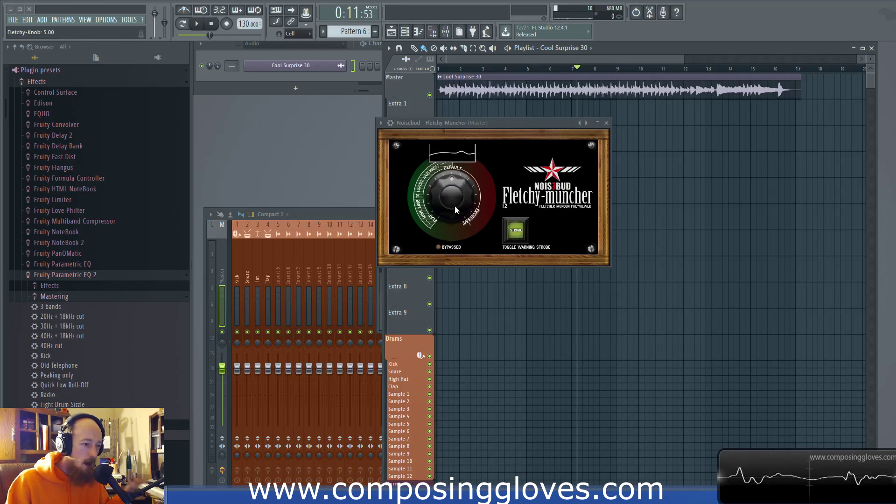
left_click_drag(452, 198, 455, 237)
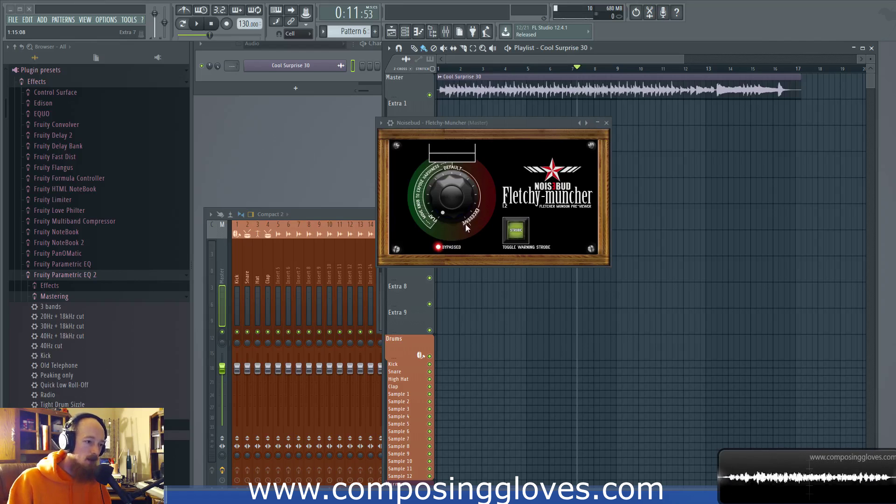
left_click_drag(449, 203, 451, 189)
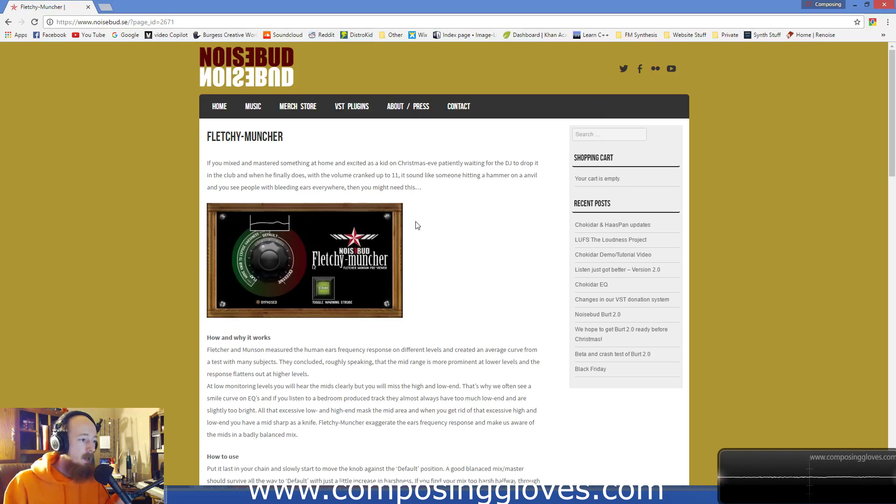
Step: Review the explanation, usage instructions and changelog on Noisebud's Fletchy-Muncher web page in the browser
scroll(417, 226, "down", 3)
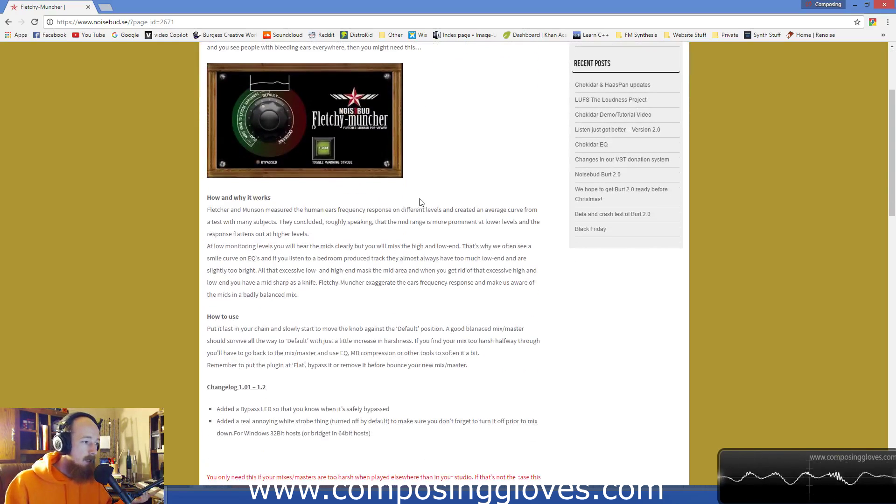
scroll(348, 291, "down", 2)
scroll(347, 292, "down", 1)
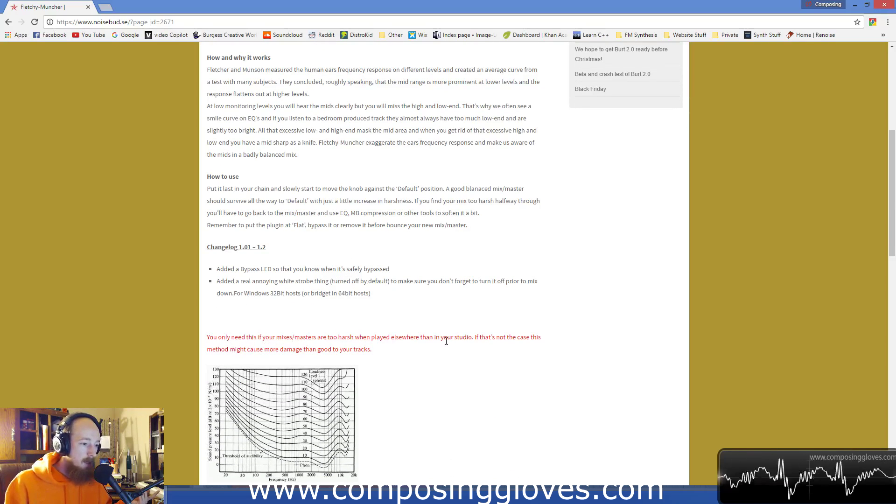
scroll(447, 342, "up", 4)
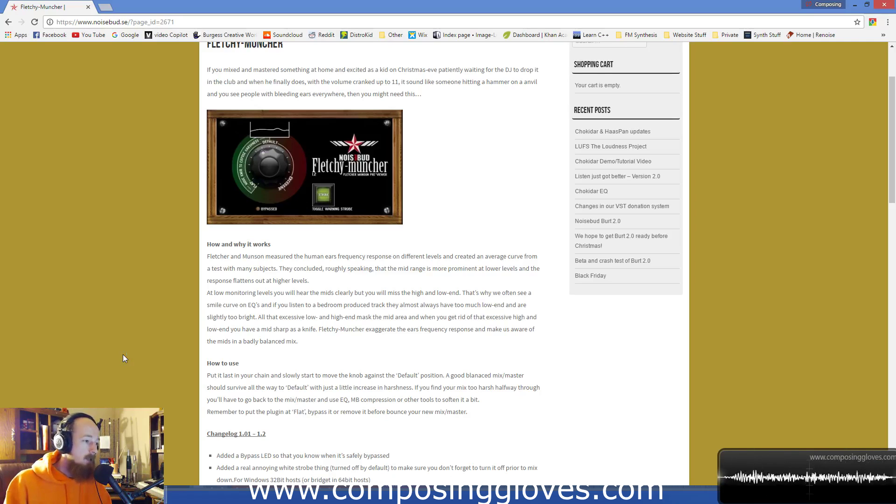
Step: Select the $0.00 price for the Fletchy-Muncher download, and look over the bundle donation terms below it
scroll(123, 357, "down", 12)
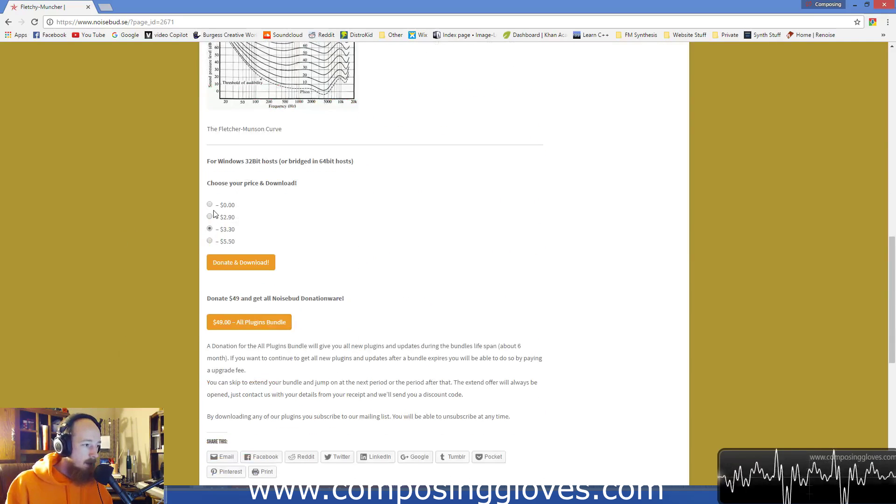
left_click(209, 205)
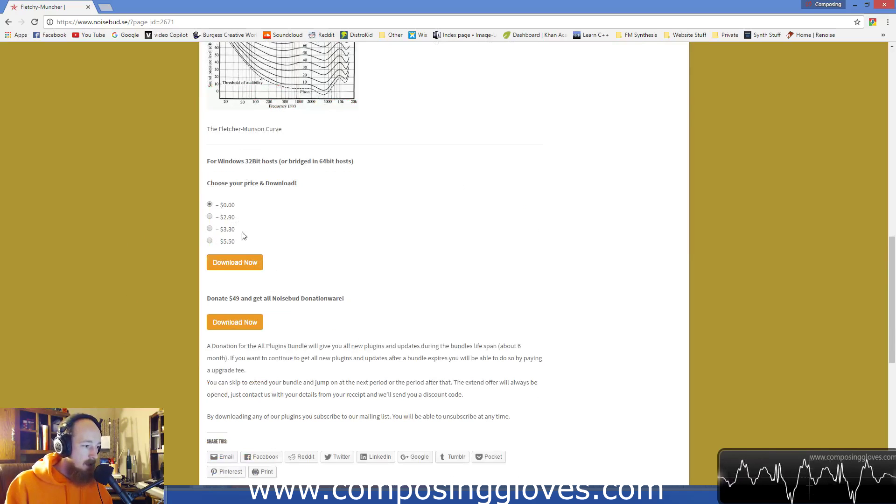
scroll(430, 194, "down", 2)
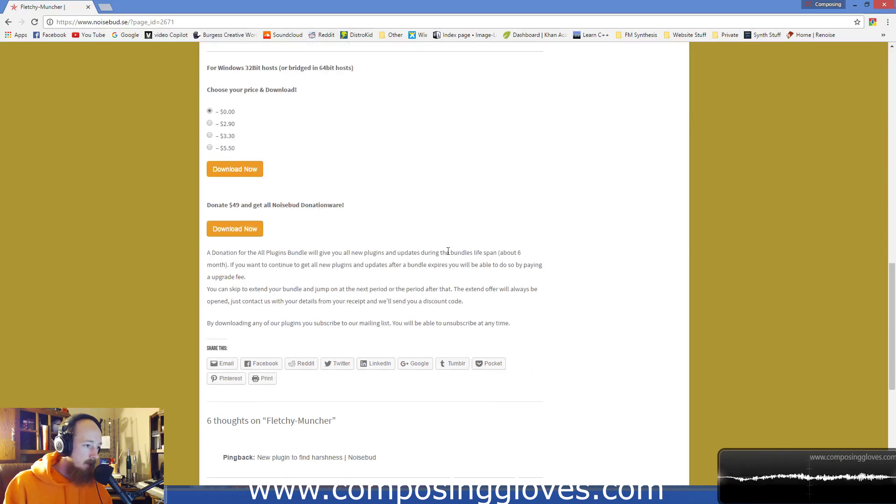
scroll(558, 128, "up", 12)
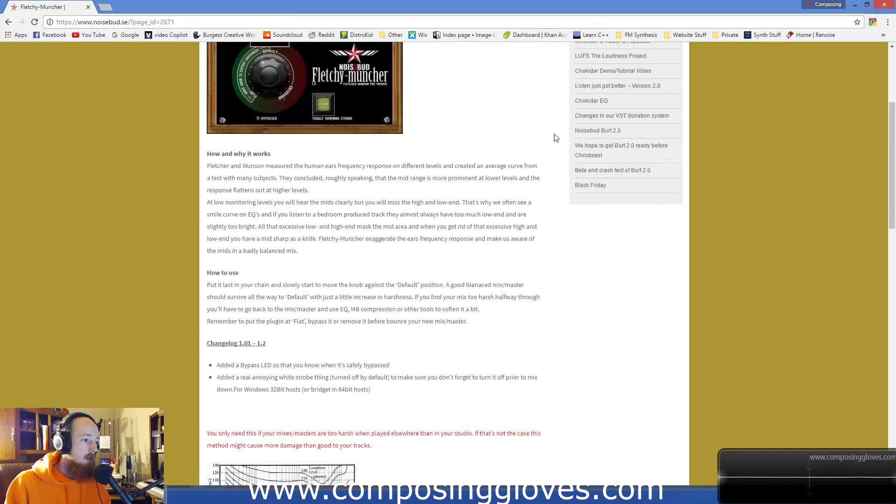
scroll(556, 138, "up", 4)
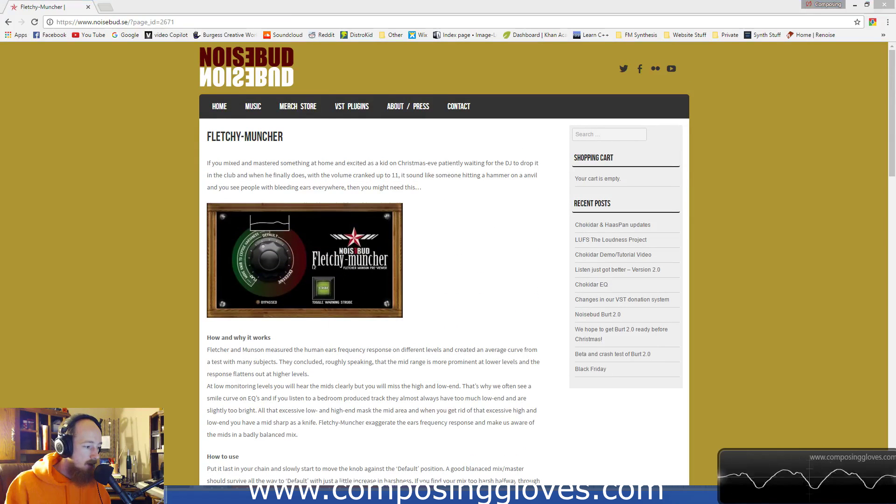
Step: Switch back to FL Studio, and sweep the Fletchy-Muncher knob up from Flat and back to Flat
key("alt+Tab")
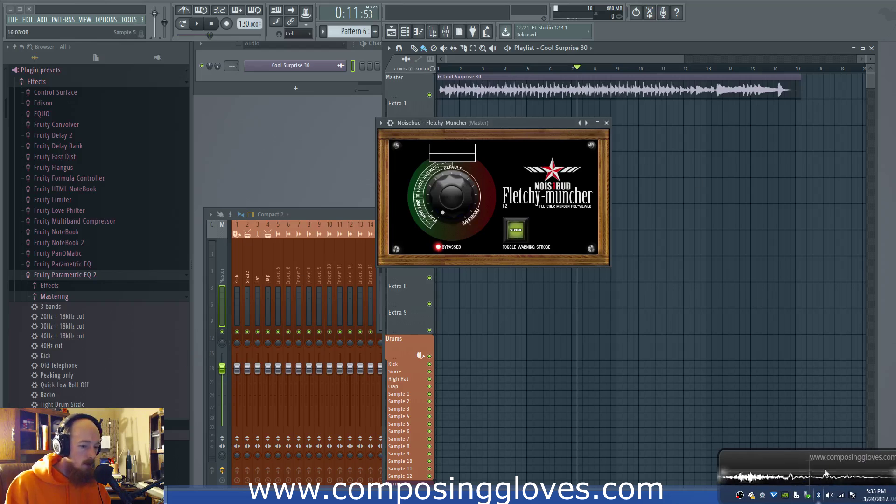
left_click(438, 247)
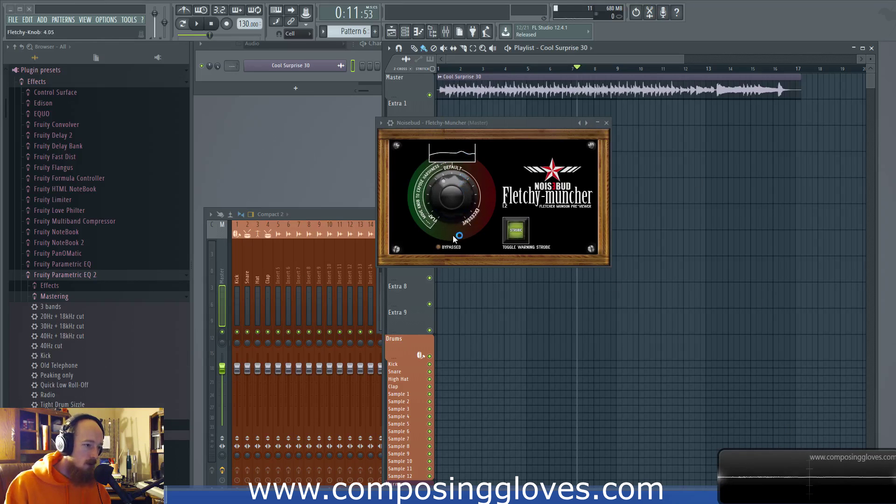
left_click_drag(457, 237, 454, 166)
left_click_drag(455, 201, 460, 286)
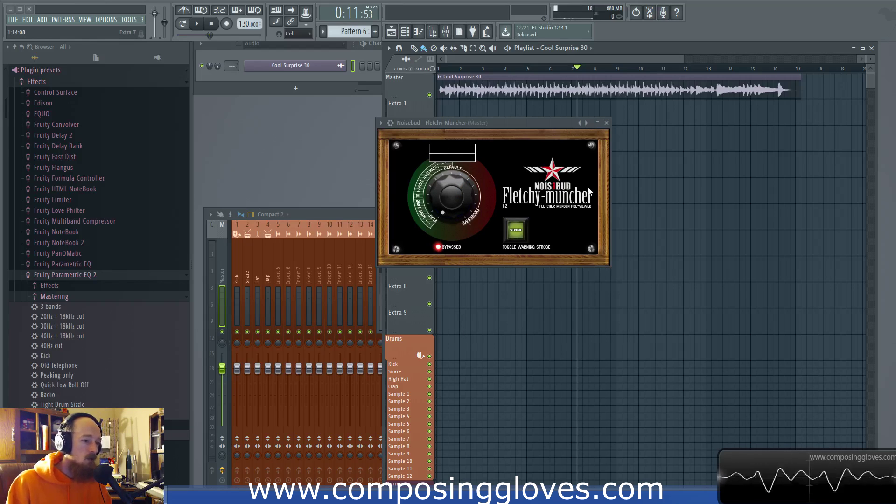
Step: Move the Fletchy-Muncher window away from the playlist so that it sits mostly over the channel rack and mixer
mouse_move(536, 122)
left_mouse_down()
mouse_move(538, 100)
mouse_move(529, 109)
left_mouse_up()
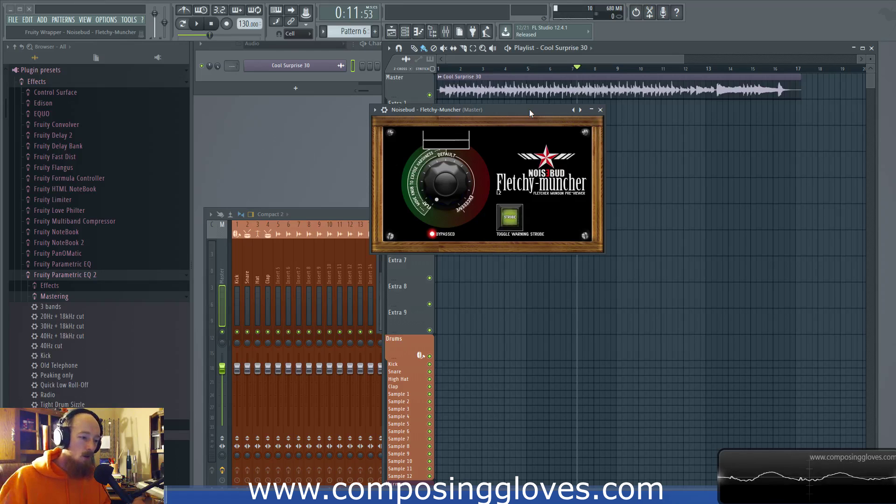
left_click_drag(530, 109, 394, 89)
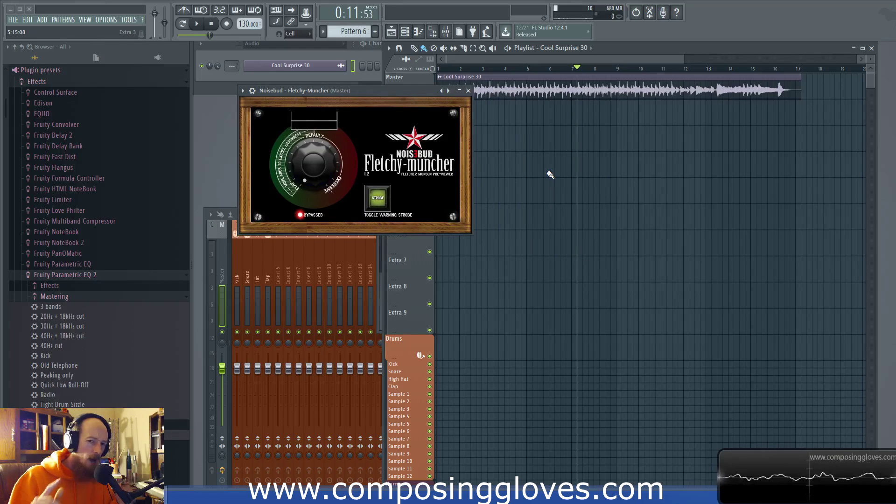